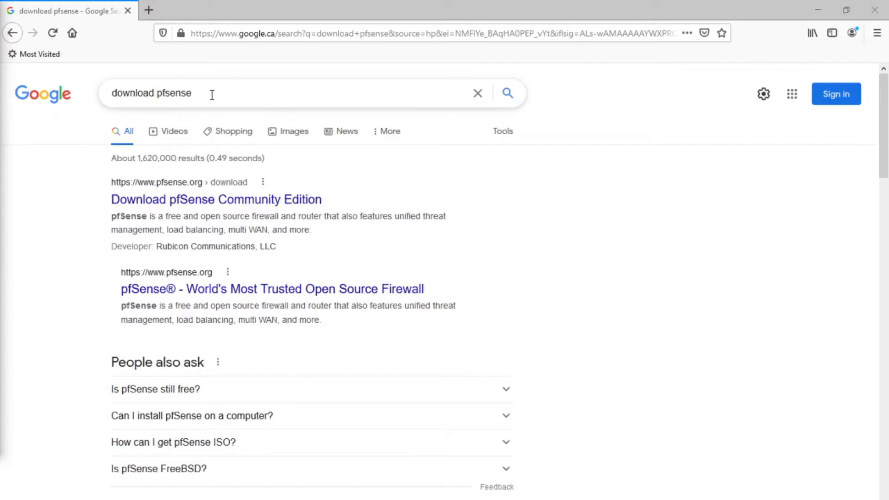
- Open the pfSense Community Edition download page and choose the AMD64 (64-bit) architecture with the DVD Image (ISO) Installer
click(207, 200)
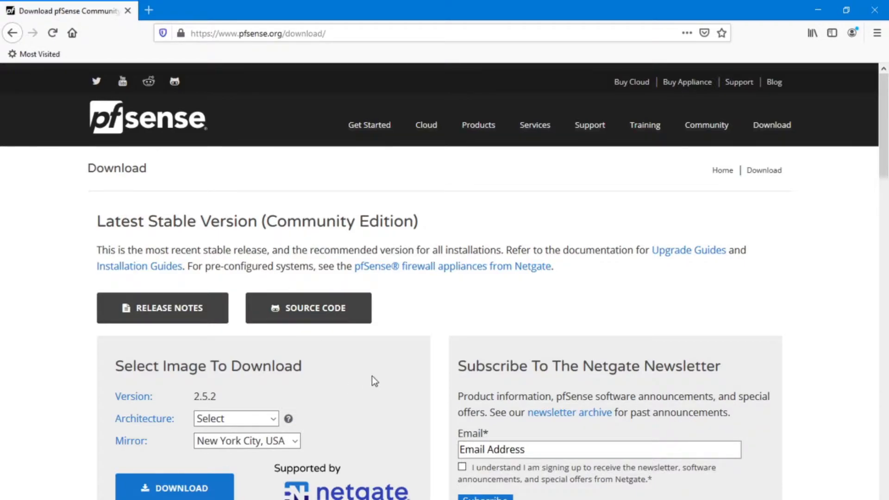
scroll(320, 374, down, 2)
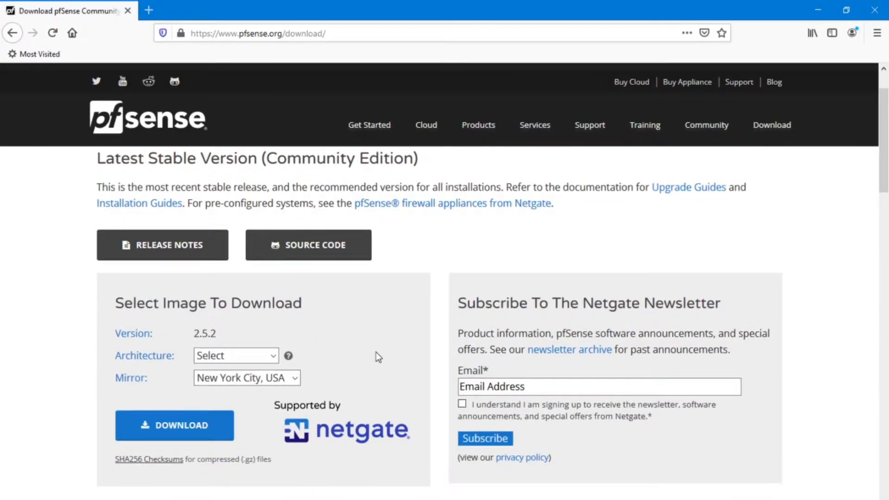
click(274, 356)
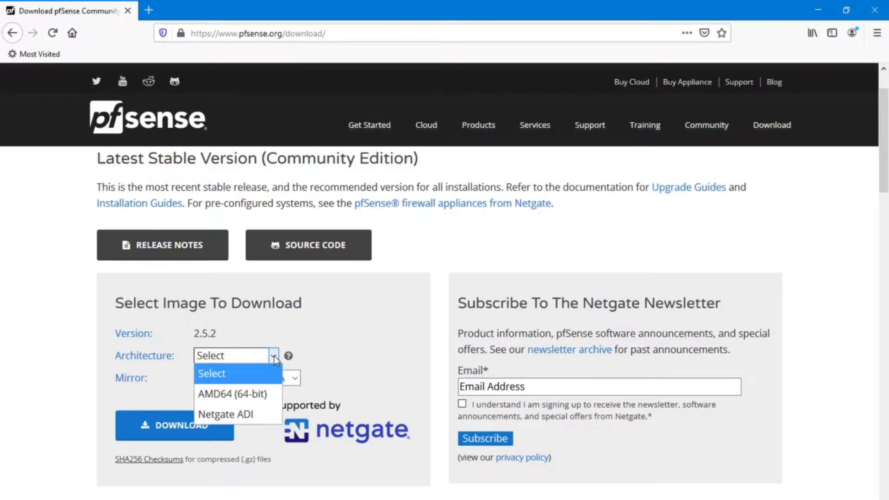
click(249, 394)
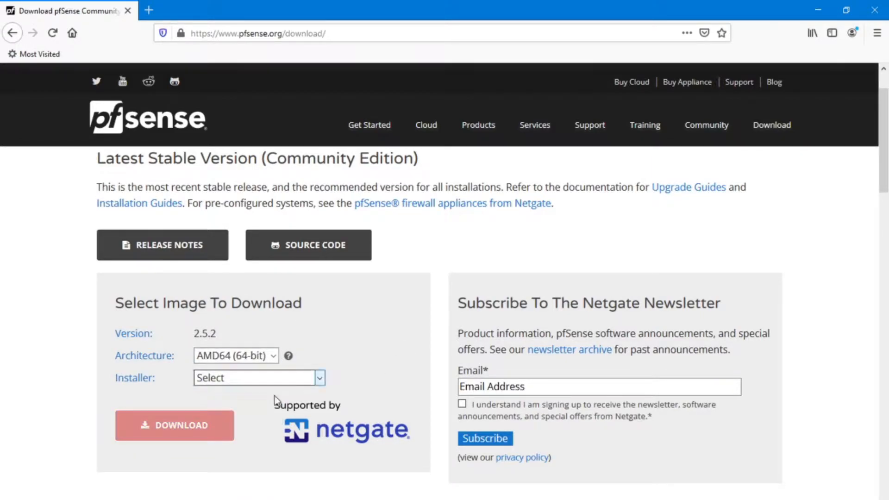
click(258, 379)
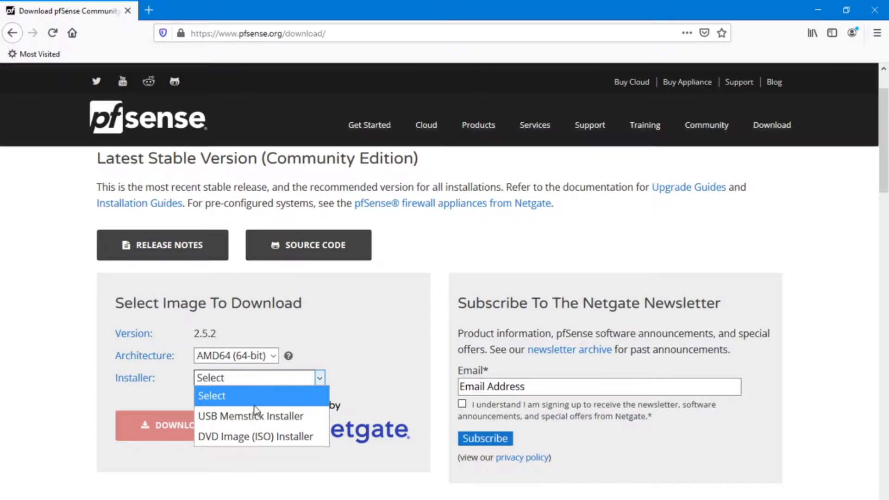
click(268, 437)
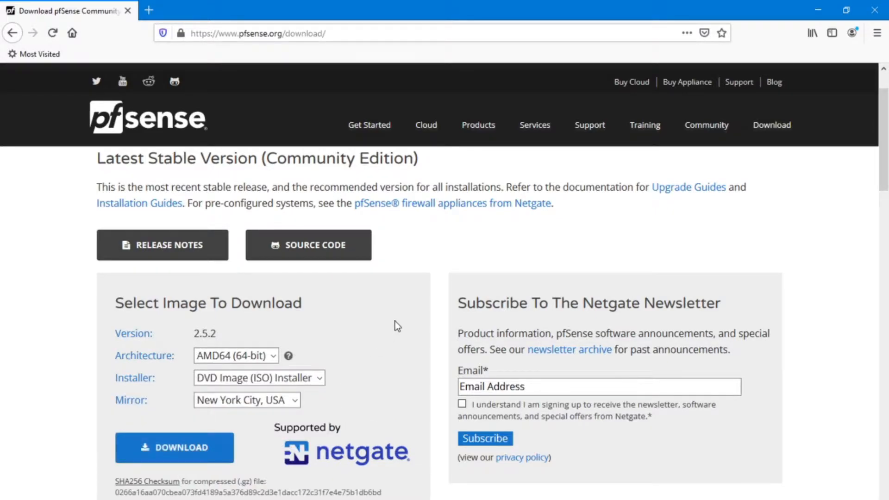
- Download the pfSense installer image from the New York City mirror and save the file
scroll(222, 398, down, 2)
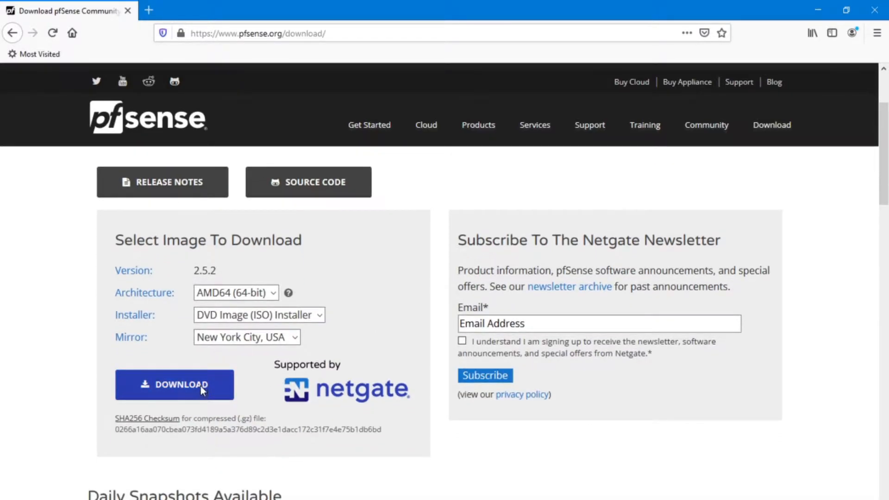
click(201, 385)
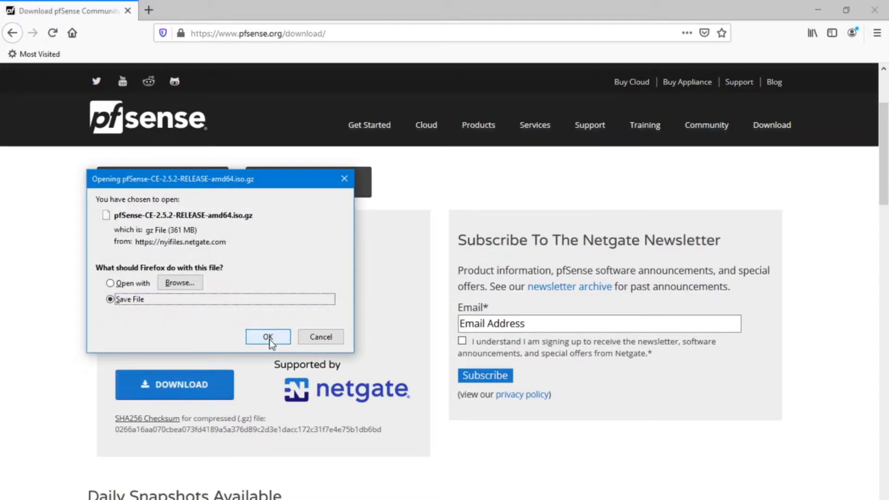
click(268, 338)
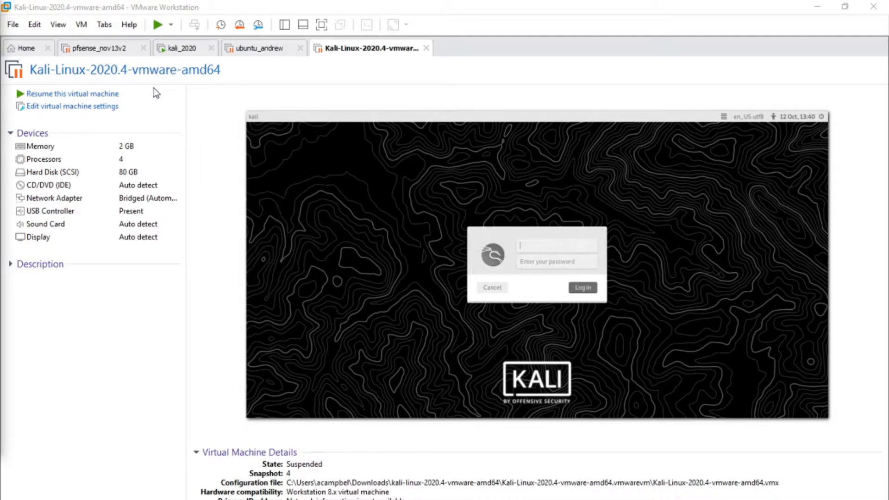
- Switch to VMware Workstation and examine the VMnet1 and VMnet2 networks in the Virtual Network Editor without changing them
click(13, 24)
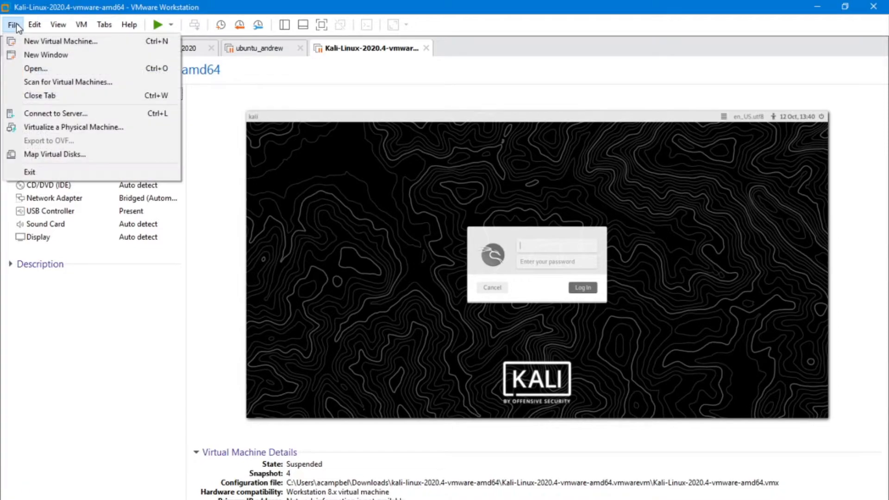
mouse_move(38, 24)
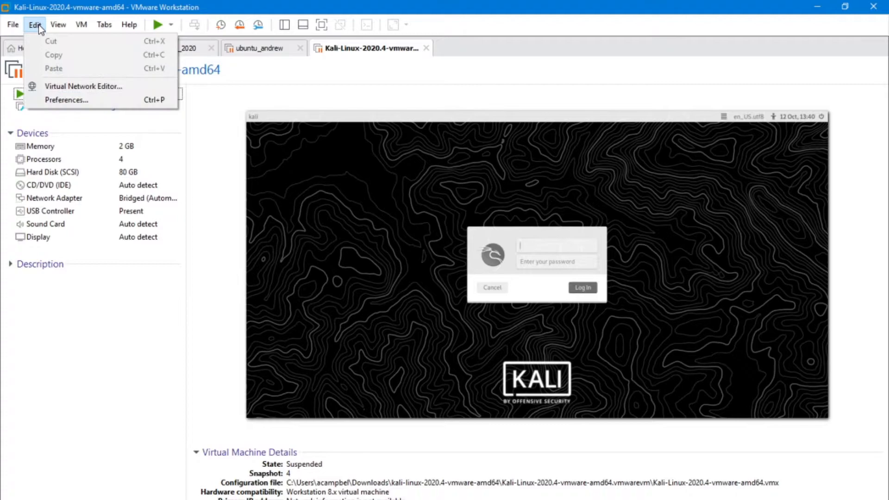
click(101, 87)
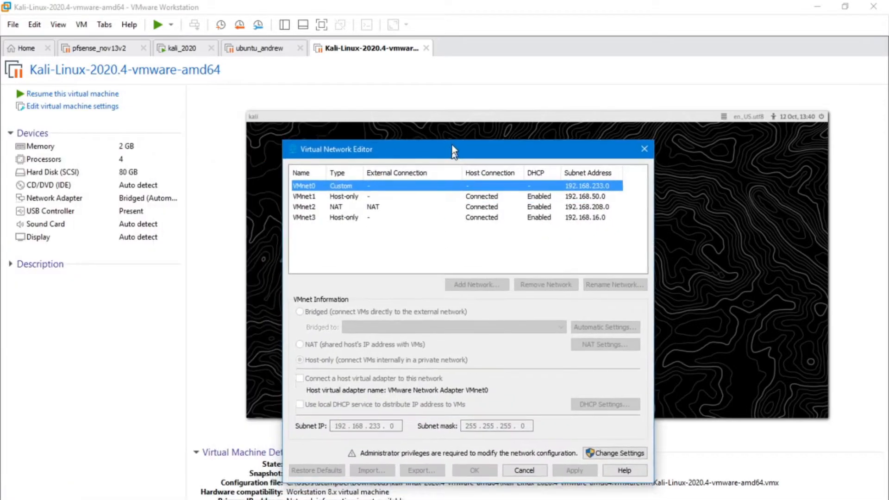
drag(451, 144, 428, 87)
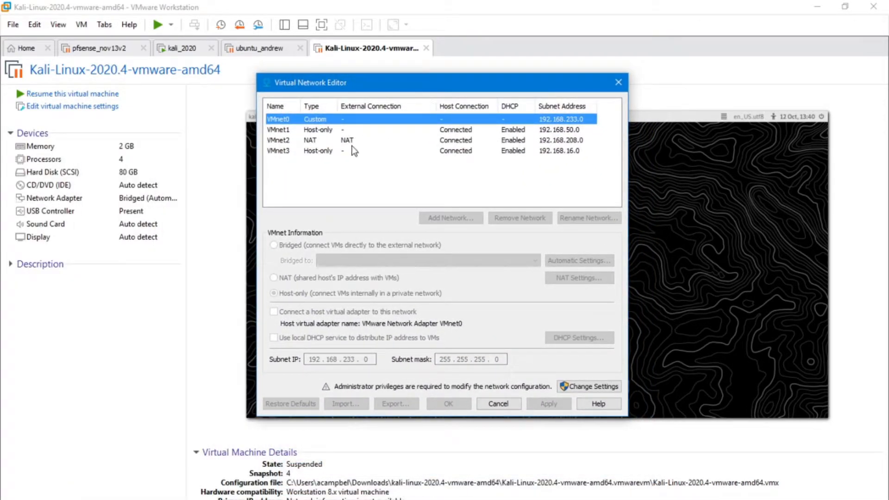
click(306, 133)
click(309, 141)
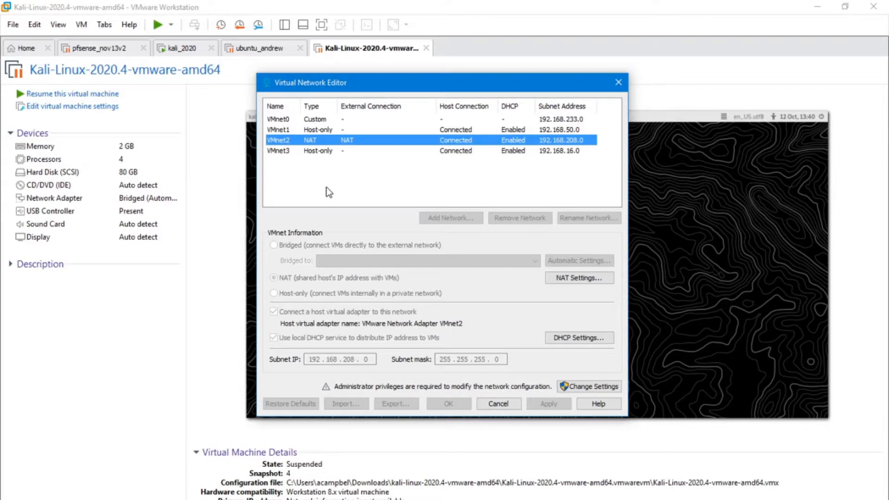
click(507, 404)
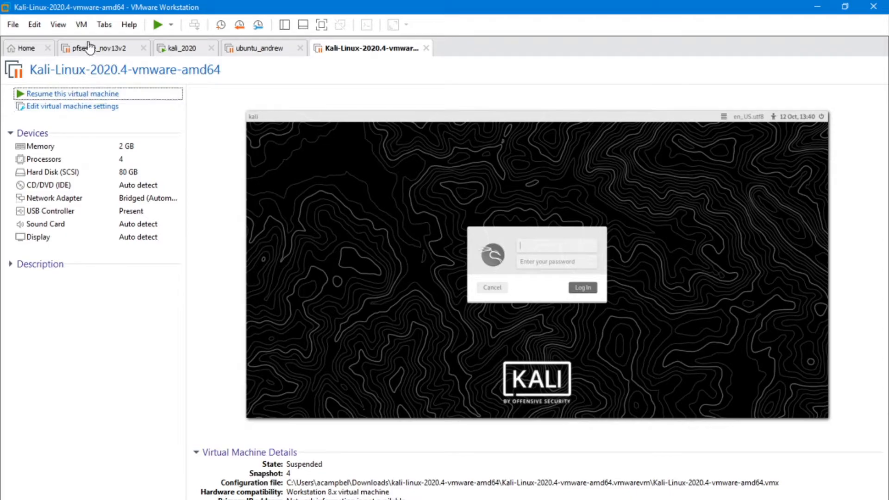
- Start a custom Workstation 16.x virtual machine with no installer image and FreeBSD version 10 and earlier 64-bit as guest system
click(13, 25)
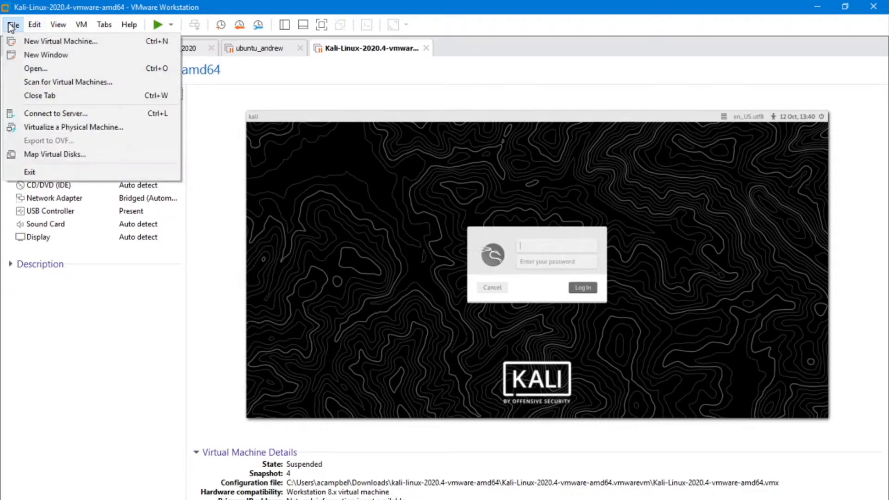
click(50, 44)
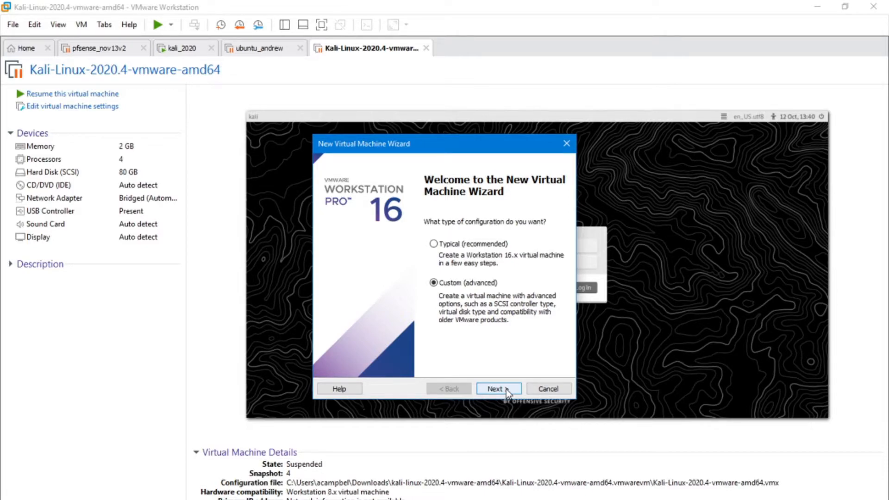
click(506, 389)
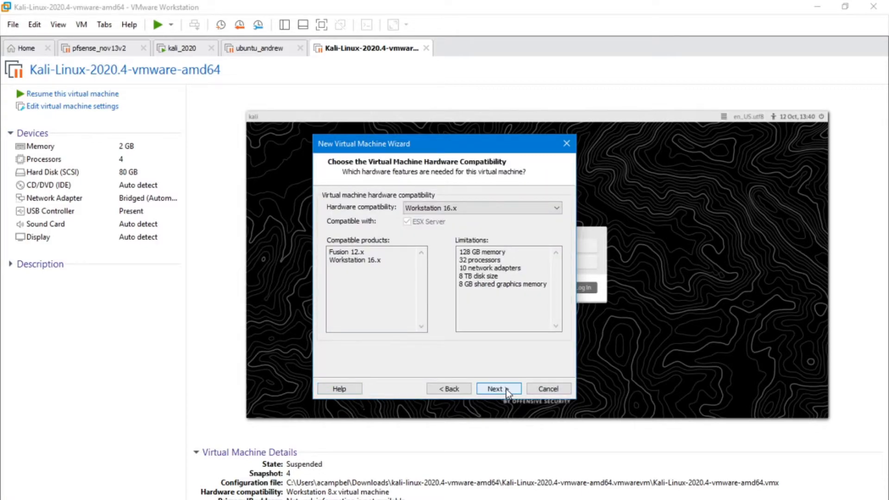
click(507, 389)
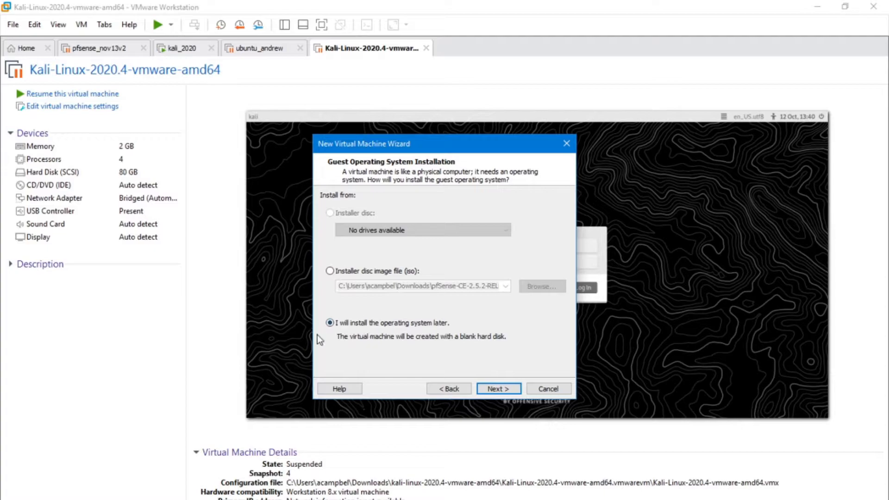
click(505, 388)
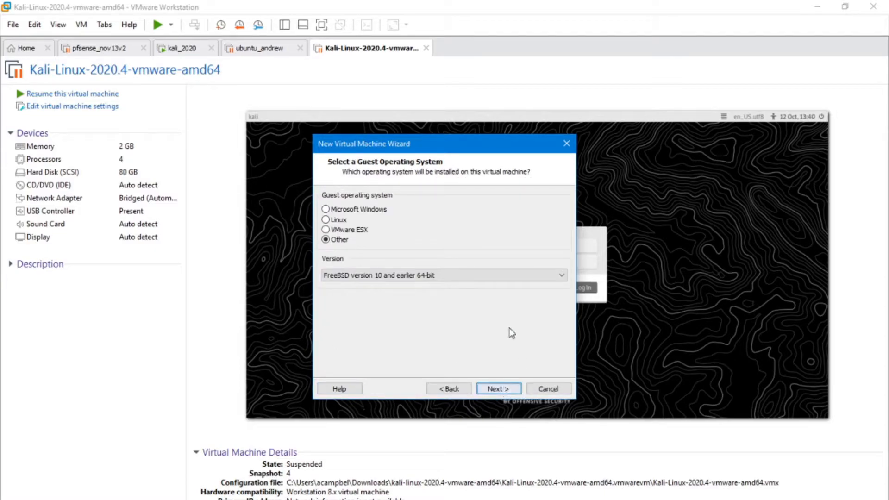
click(494, 388)
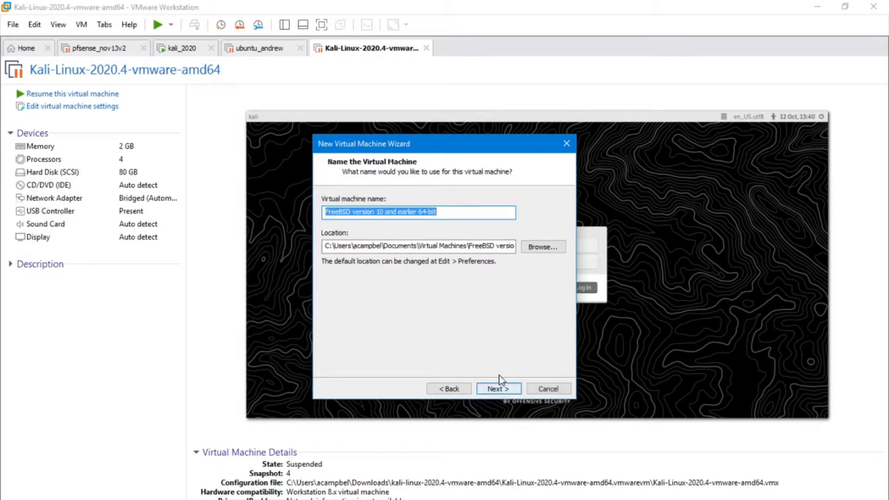
- Name the virtual machine pfsense_demo and give it one single-core processor, 256 MB of memory and NAT networking
text(pfsense_demo)
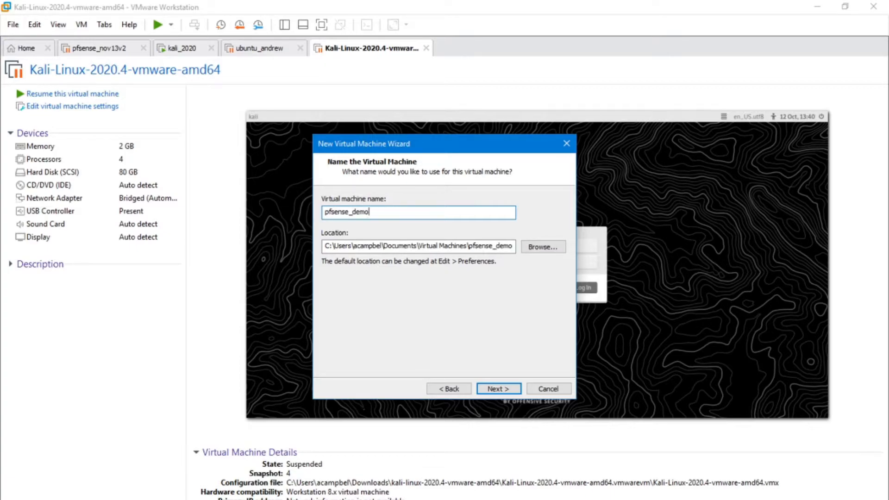
click(506, 389)
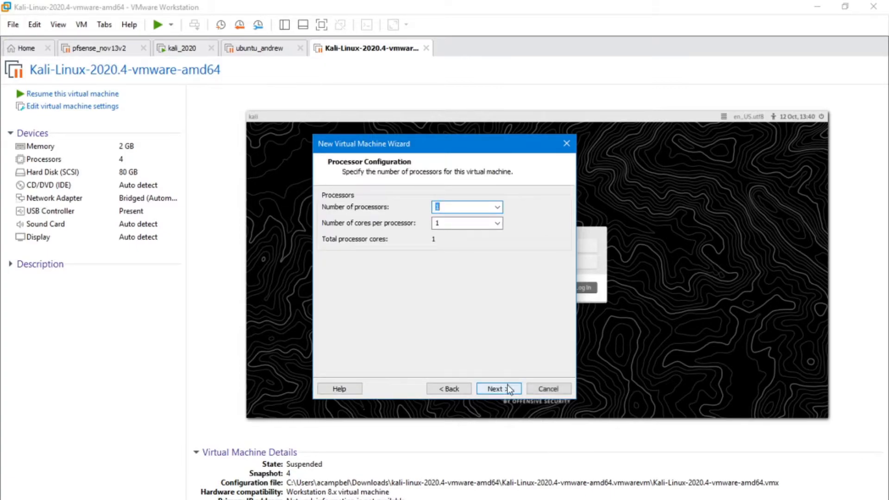
click(505, 388)
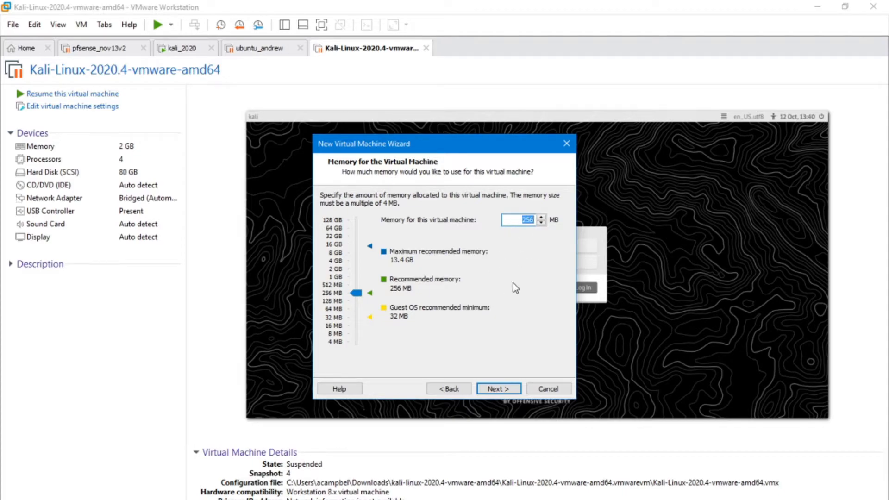
click(503, 391)
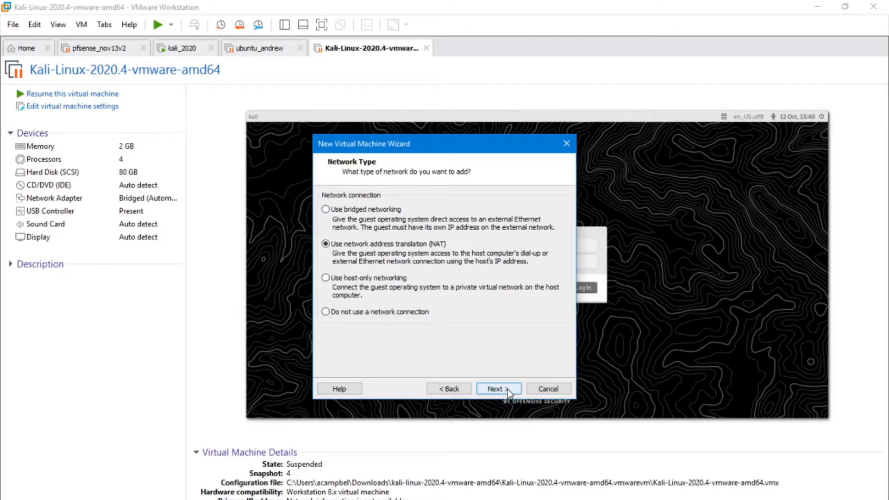
click(508, 391)
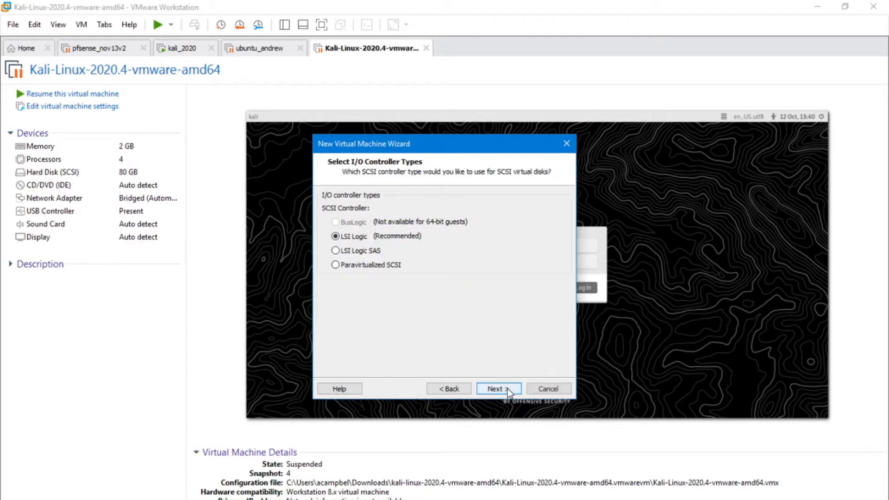
- Define a new 20 GB SCSI virtual disk with the LSI Logic controller, stored as the single file pfsense_demo.vmdk
click(507, 389)
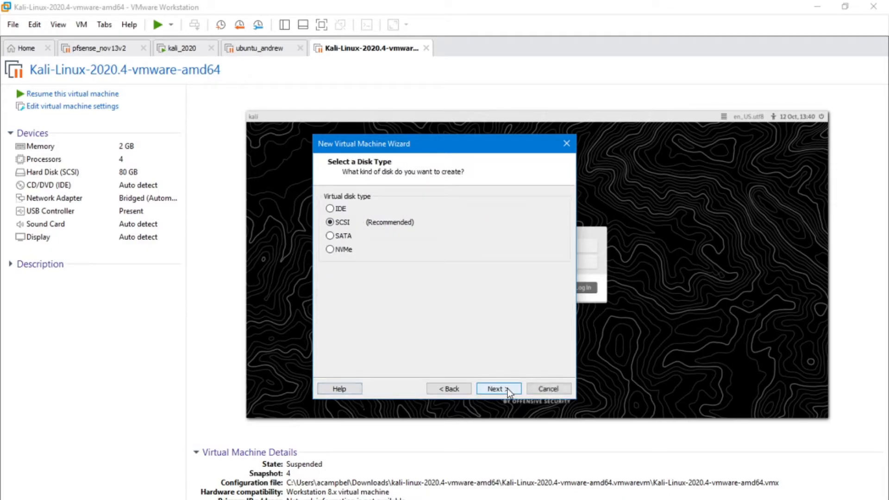
click(507, 389)
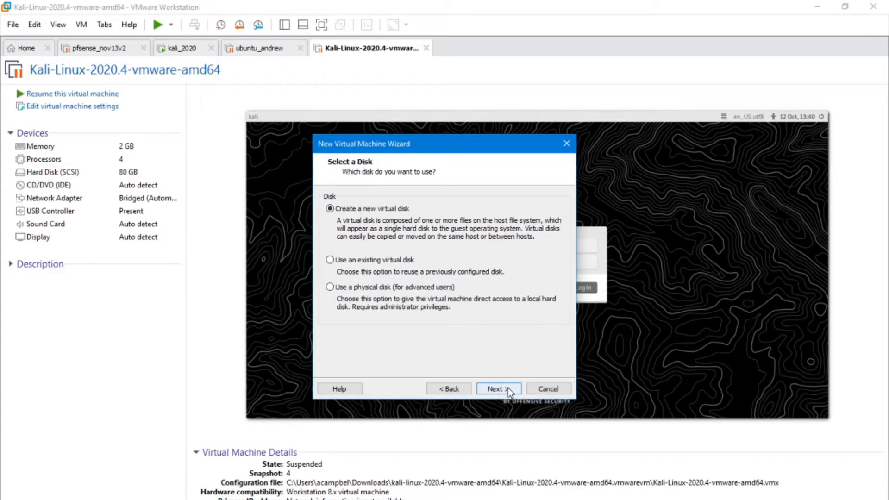
click(508, 389)
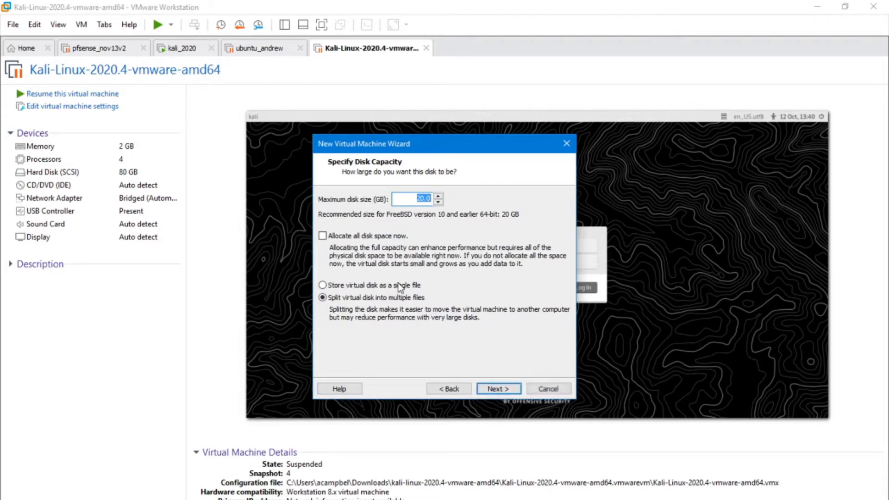
click(386, 284)
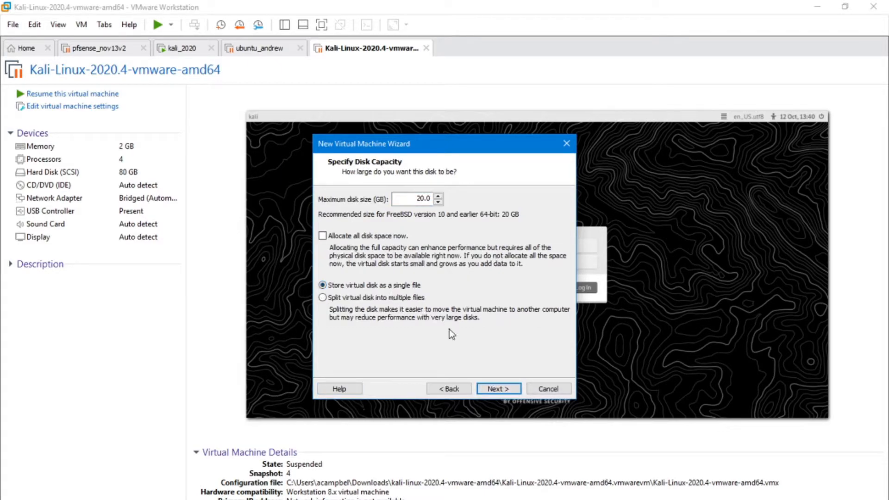
click(507, 389)
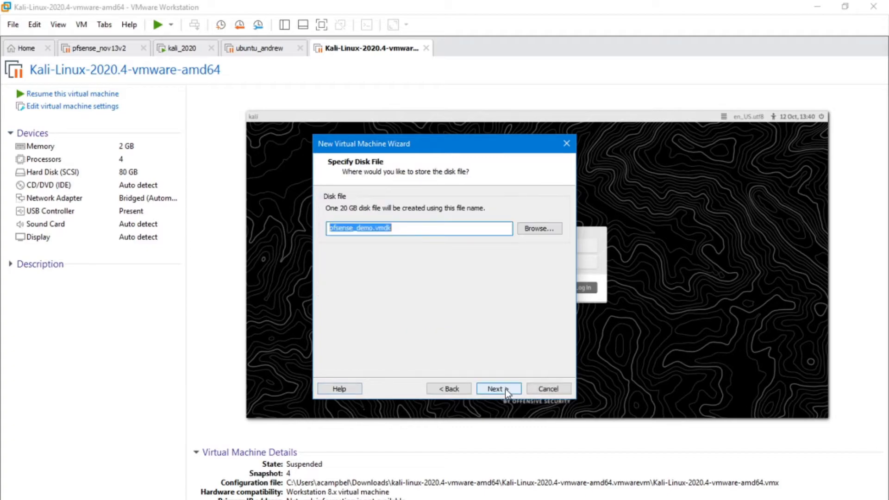
click(505, 389)
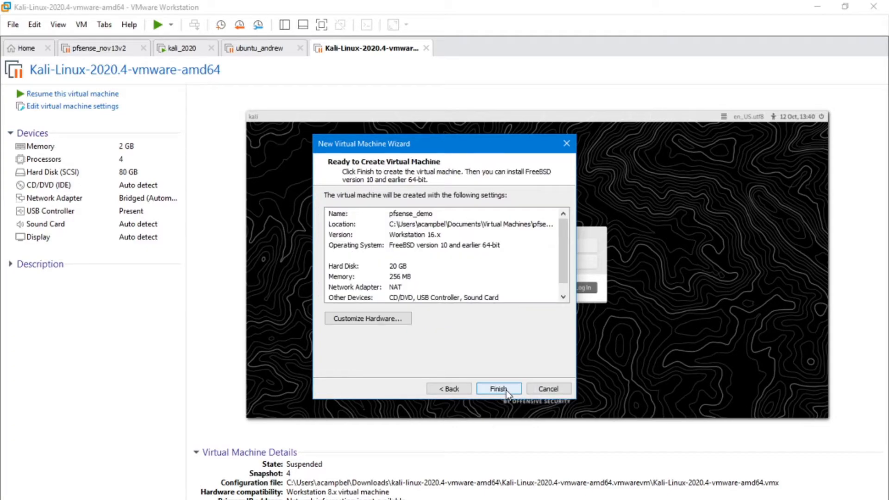
- Customize the pfsense_demo virtual machine's hardware by adding a second network adapter
click(378, 318)
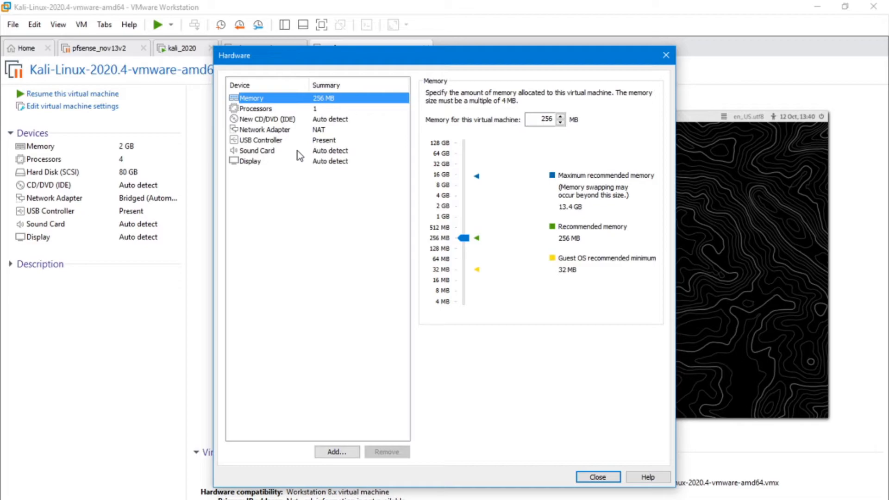
click(323, 217)
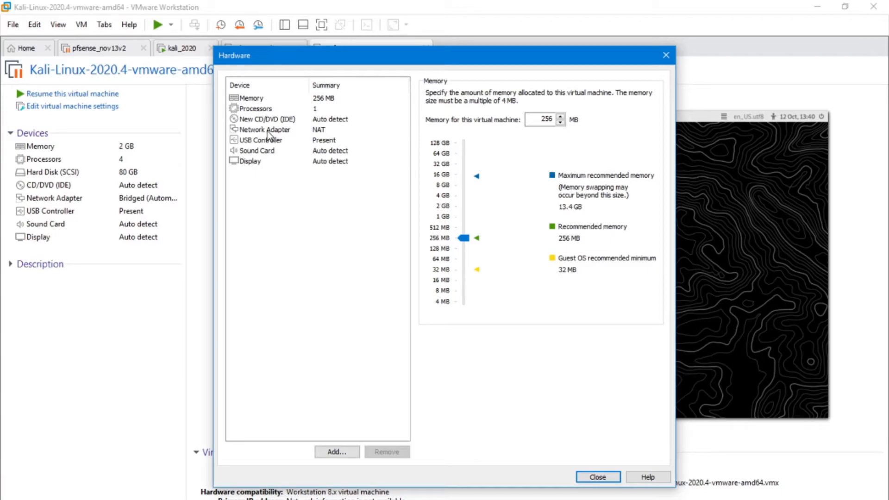
click(341, 453)
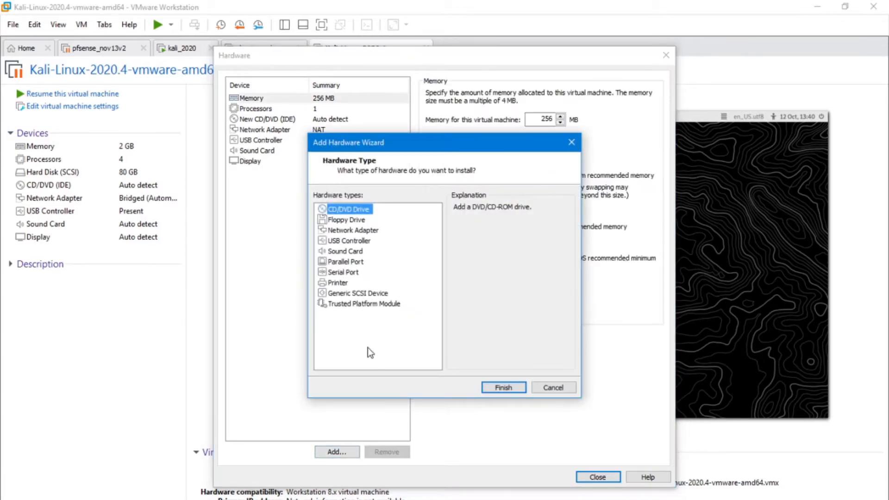
click(353, 230)
click(507, 386)
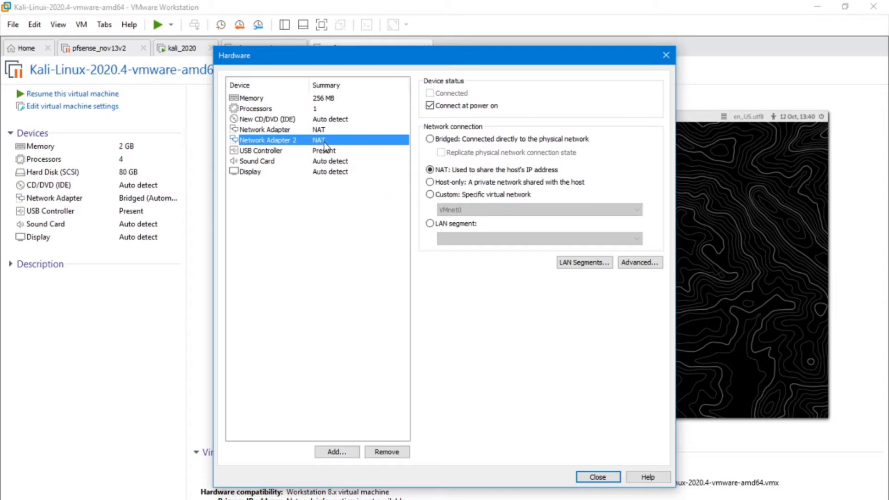
- Connect Network Adapter 2 to the LAN segment lan 1 and review the global LAN segments without changing them
click(430, 224)
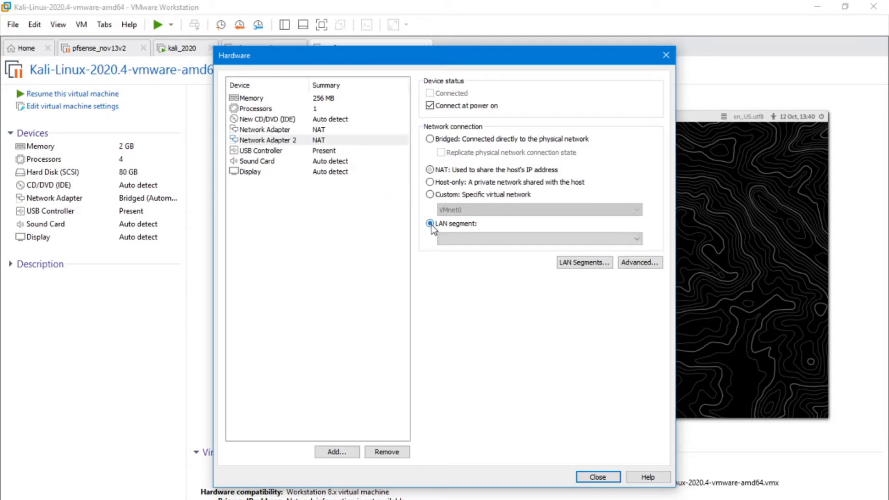
click(462, 240)
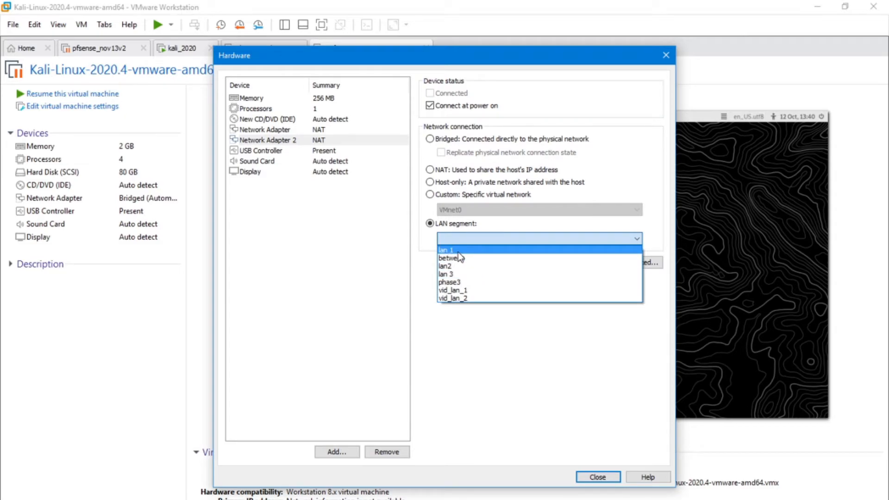
click(457, 251)
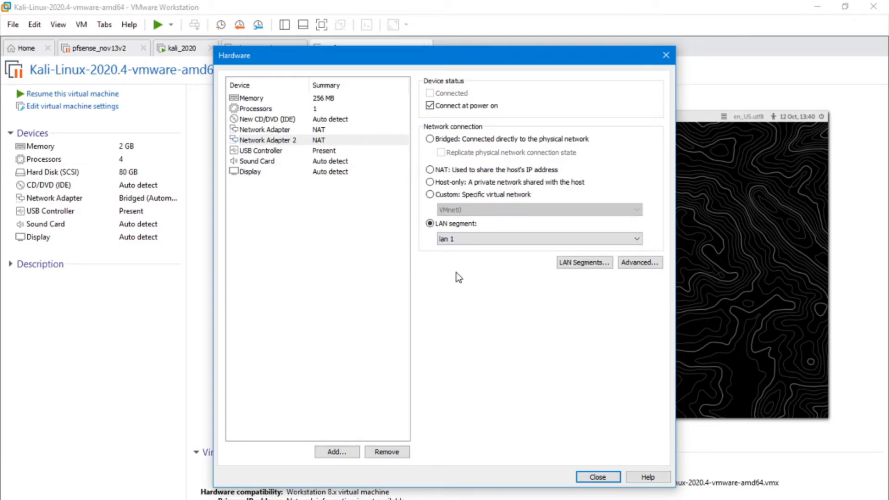
click(573, 268)
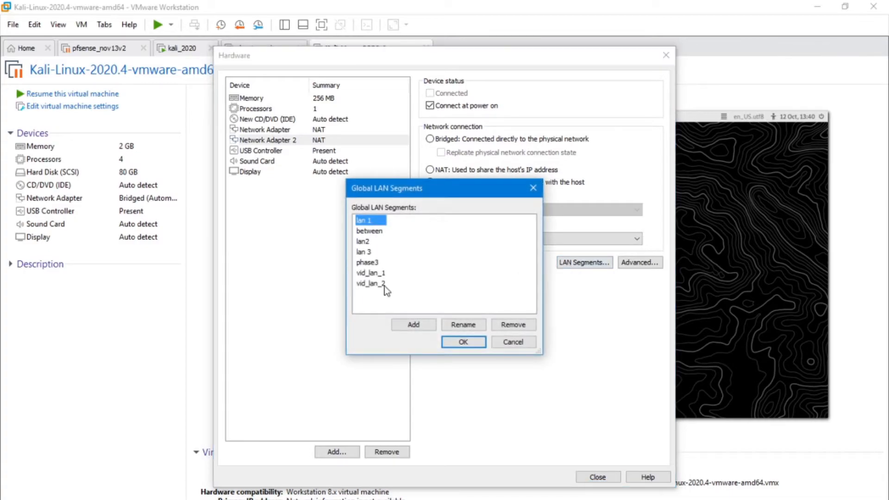
click(508, 344)
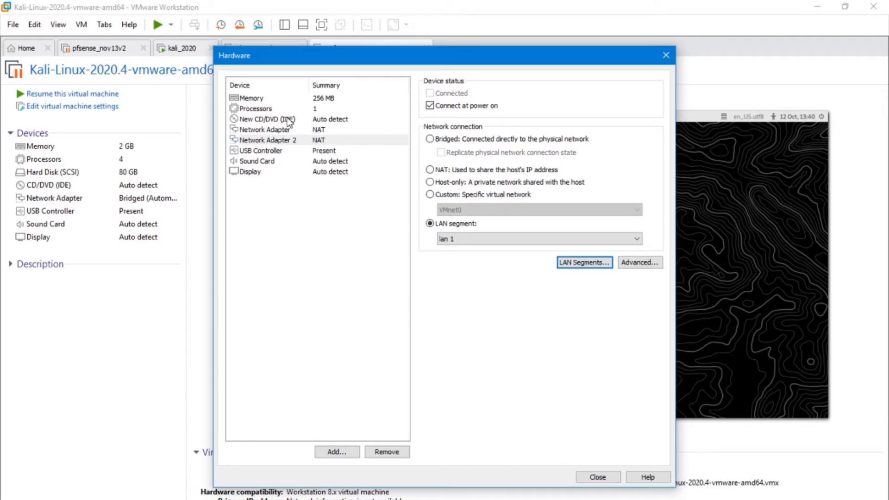
- Attach the pfSense-CE-2.5.2-RELEASE-amd64.iso image to the CD/DVD drive and finish creating the virtual machine
click(288, 119)
click(430, 169)
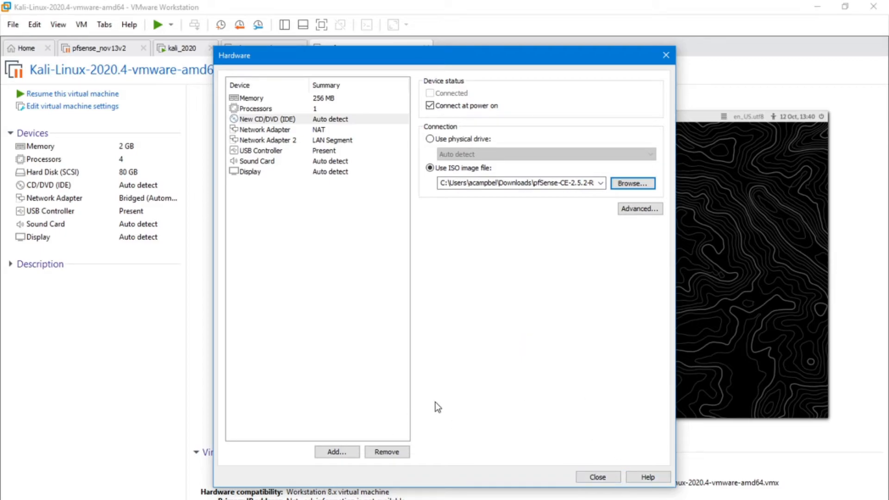
click(595, 478)
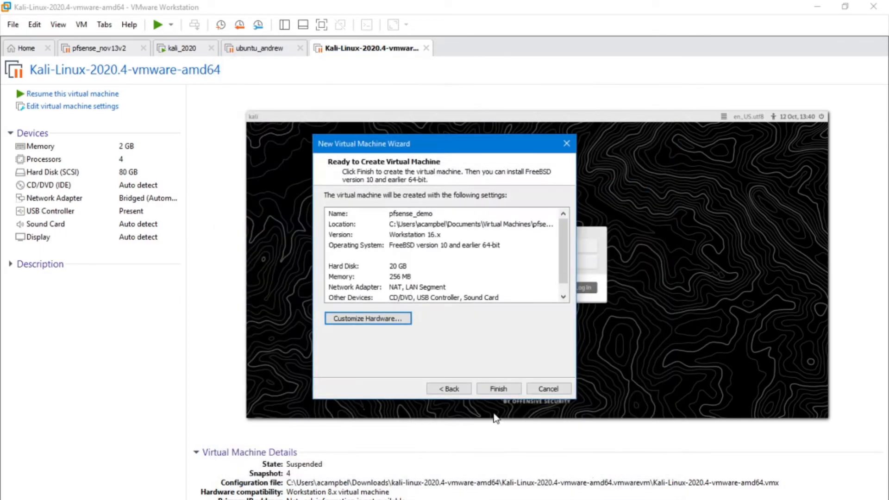
click(505, 388)
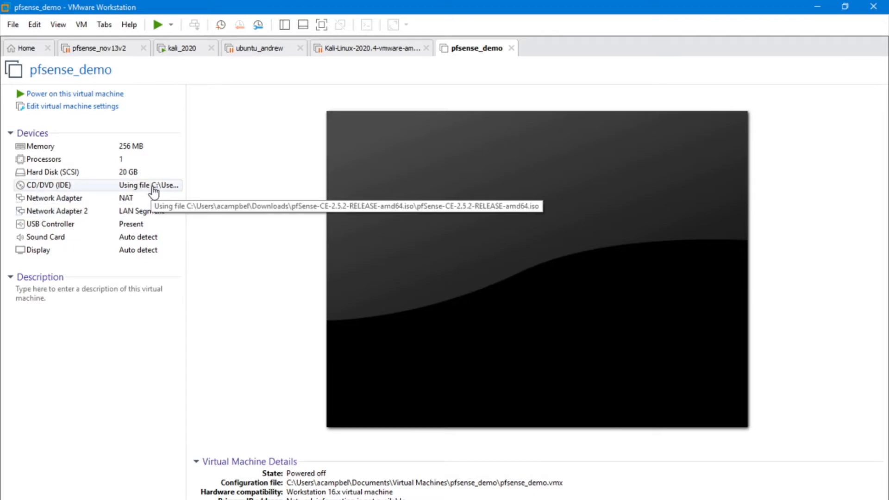
- Power on the pfsense_demo virtual machine and accept the pfSense copyright and distribution notice
click(75, 96)
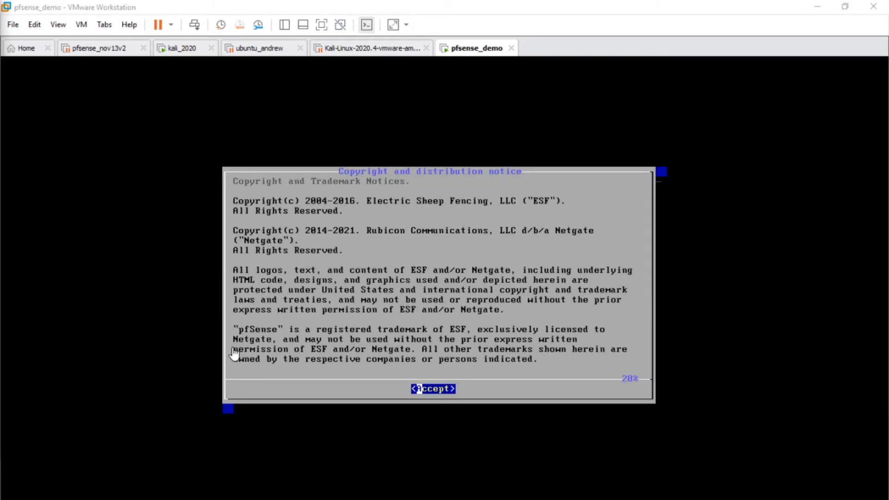
click(438, 332)
key(Return)
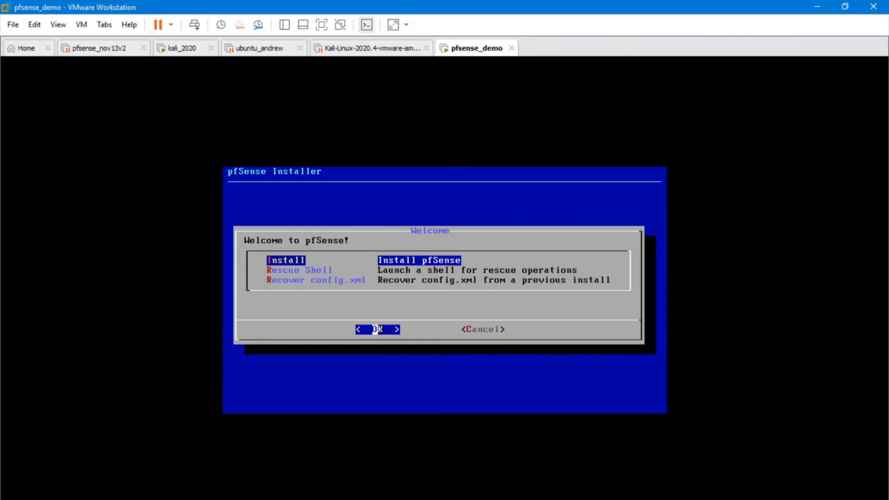
- Install pfSense with the default keymap and the Auto (UFS) BIOS guided disk partitioning
key(Return)
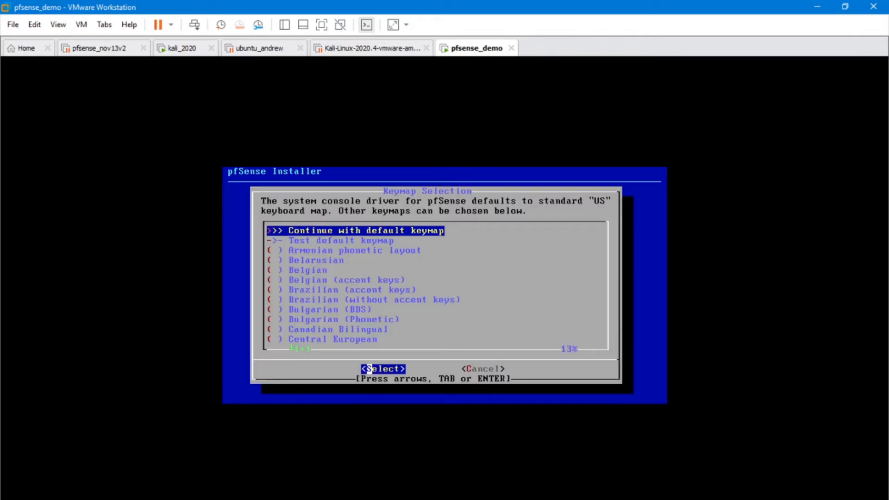
key(Return)
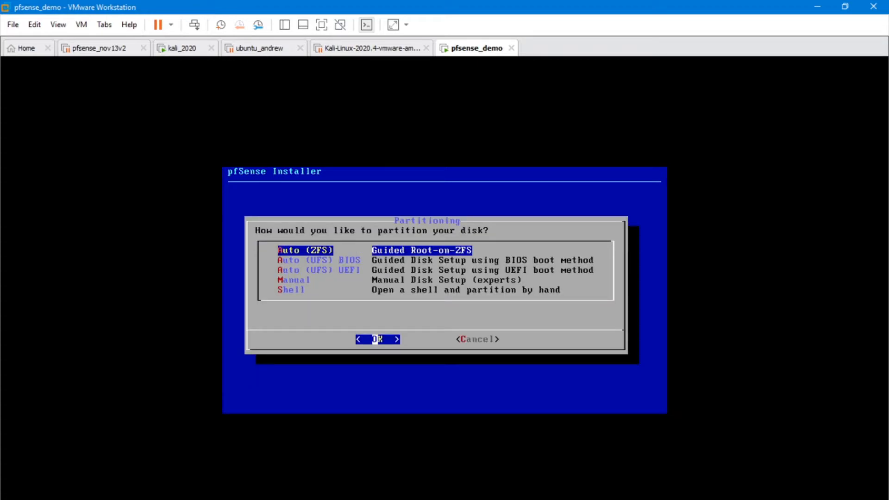
key(Down)
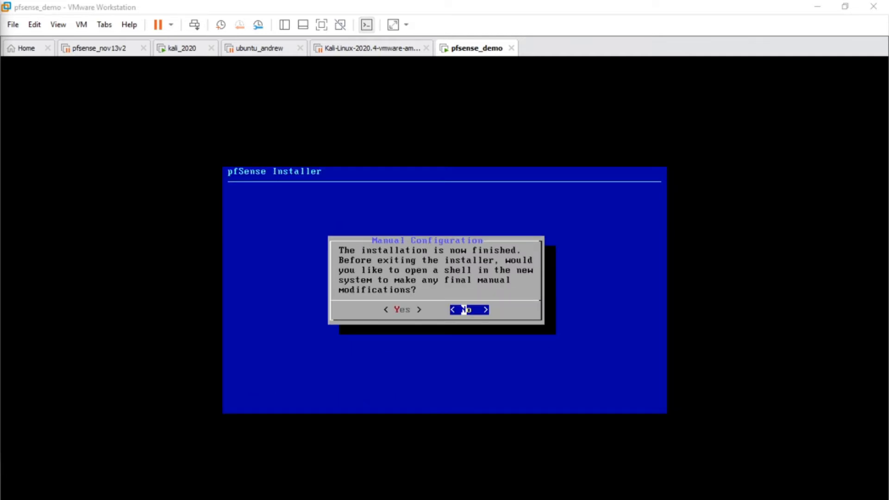
- Decline the shell for manual modifications and reboot into the installed pfSense system
click(483, 366)
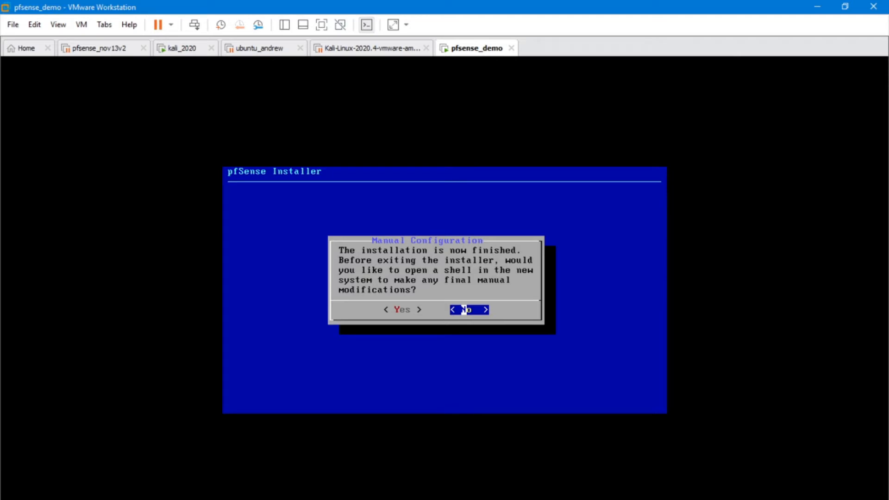
key(Return)
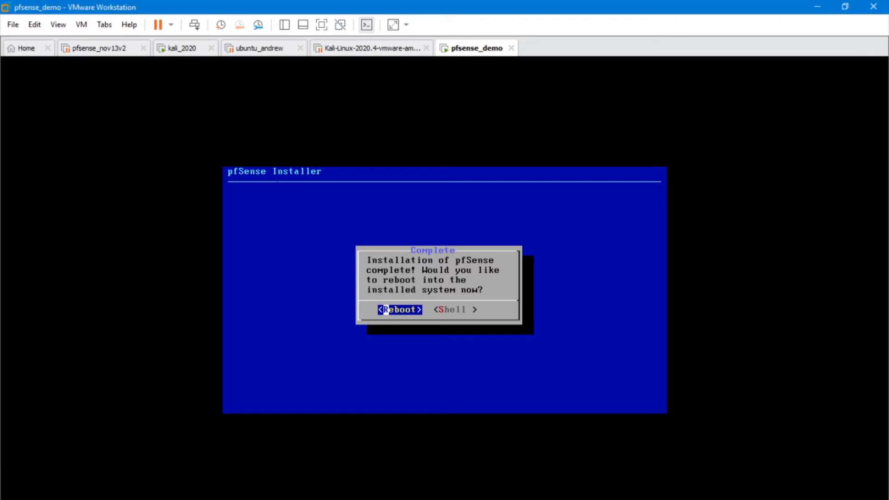
key(Return)
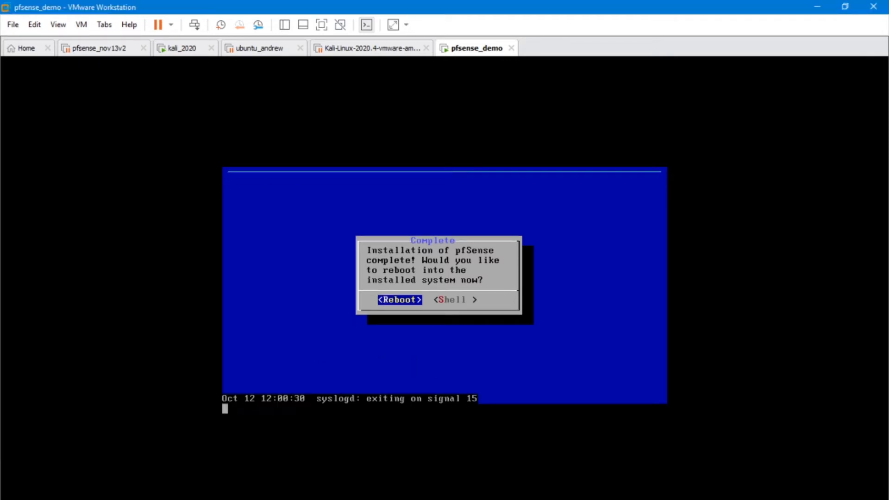